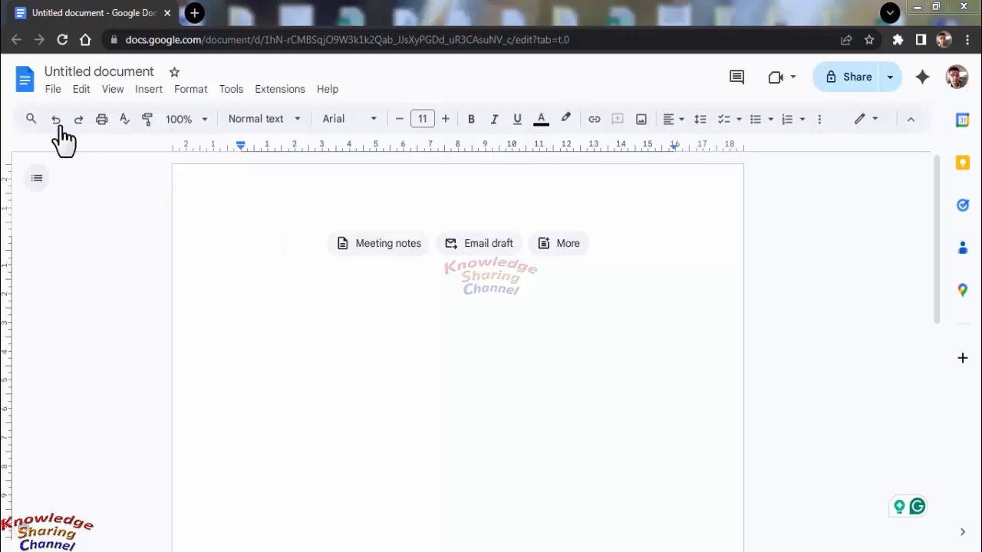
# Set the top, bottom, left and right page margins of the whole document to .25 cm.
pyautogui.click(52, 91)
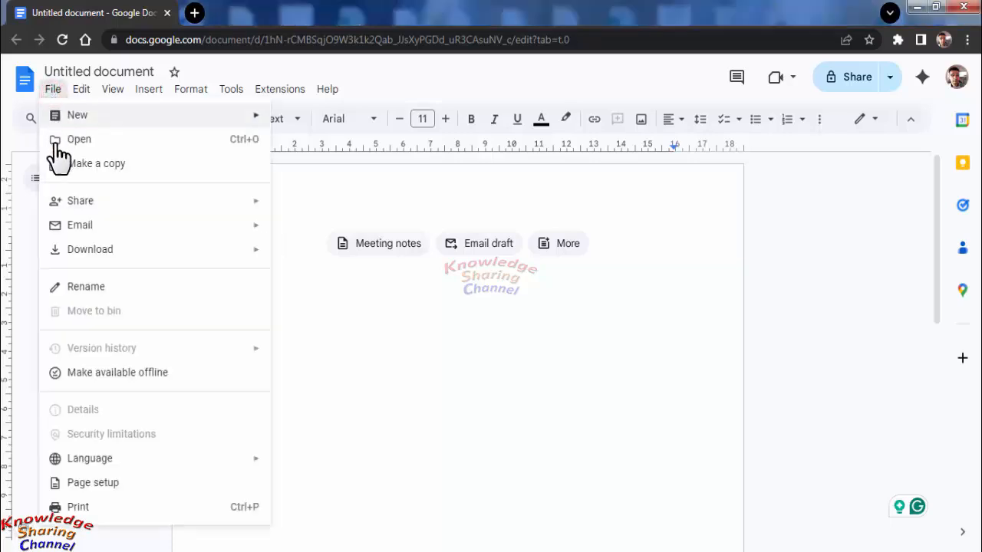
pyautogui.click(125, 488)
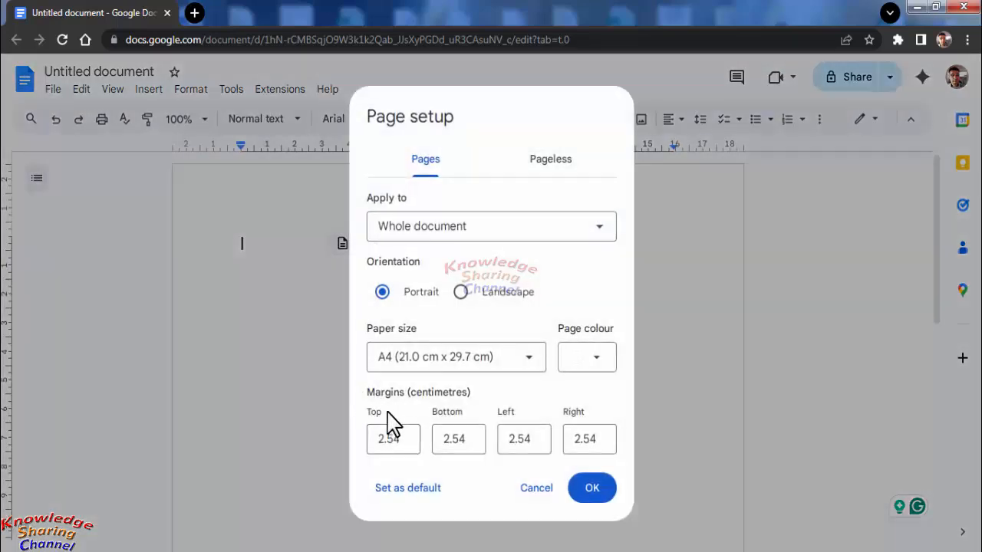
pyautogui.click(391, 438)
pyautogui.click(411, 439)
pyautogui.press('BackSpace')
pyautogui.write('.25')
pyautogui.click(463, 439)
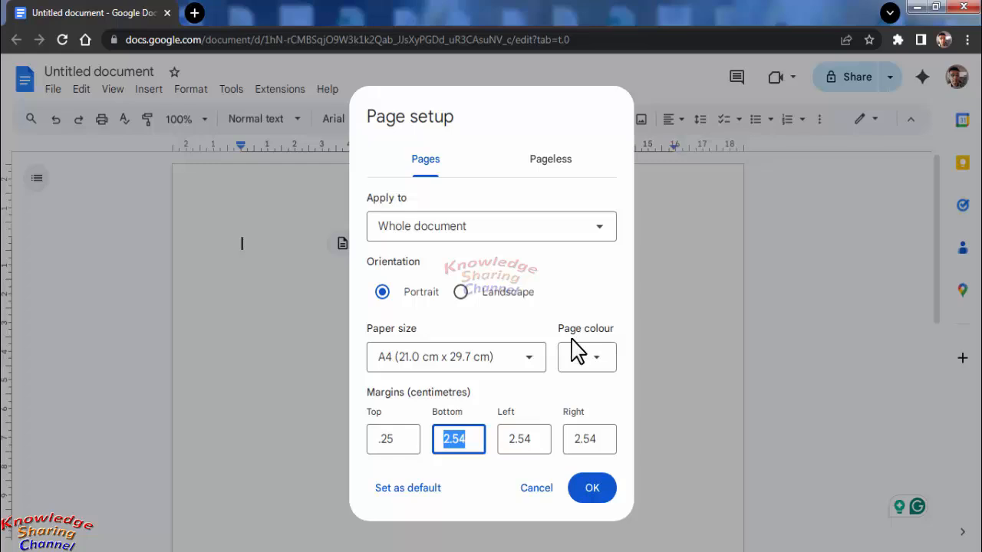
pyautogui.press('Right')
pyautogui.press('BackSpace')
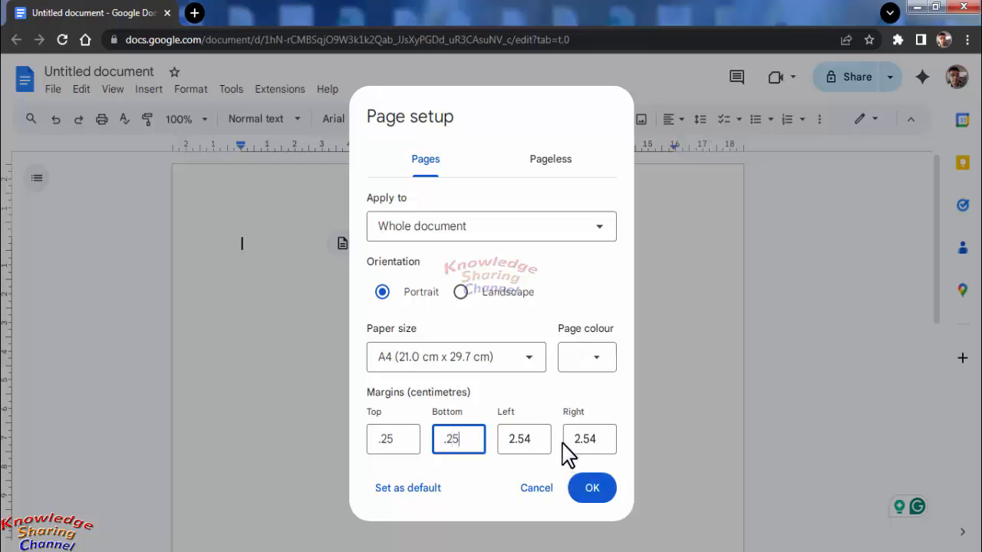
pyautogui.click(537, 438)
pyautogui.press('BackSpace')
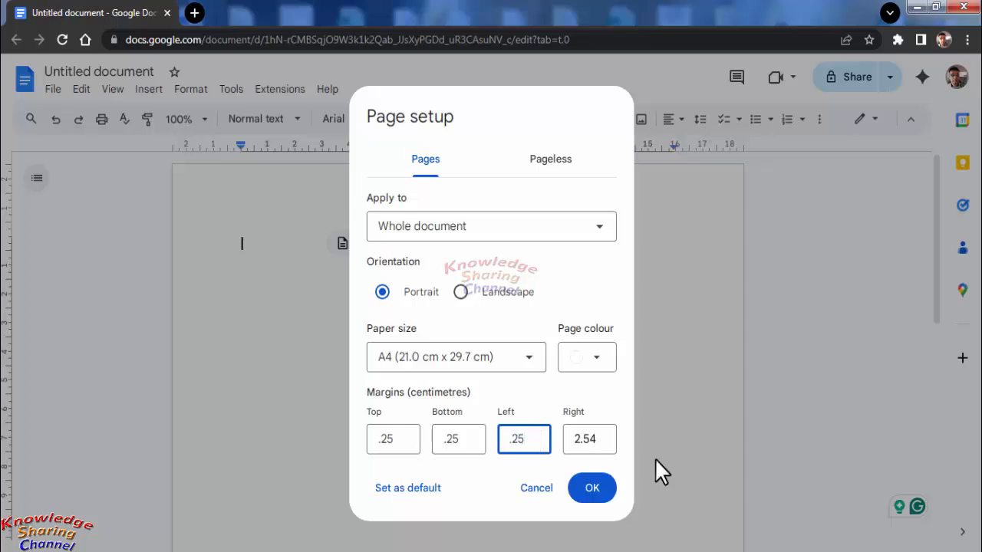
pyautogui.click(606, 442)
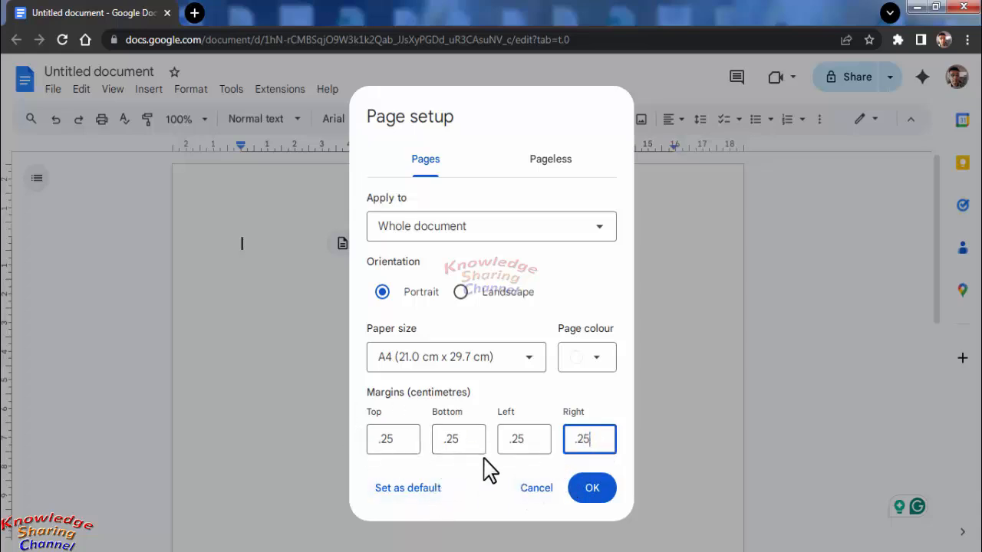
pyautogui.click(592, 492)
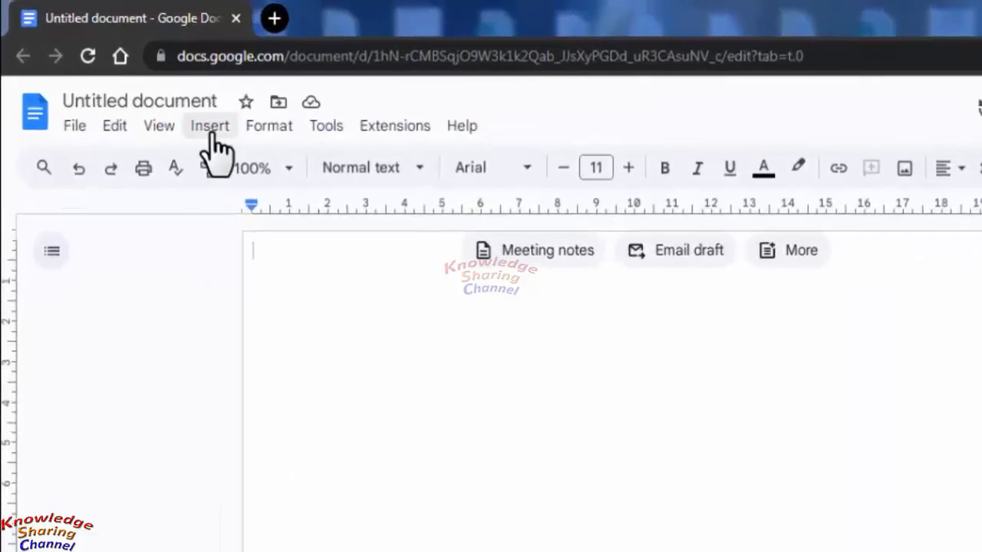
# Insert a 1 x 1 table at the start of the blank page.
pyautogui.click(211, 128)
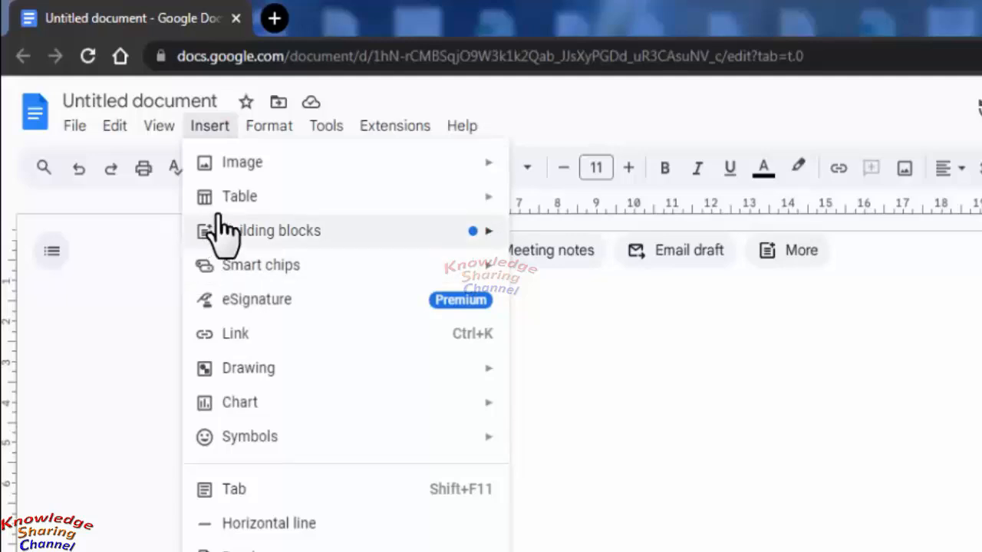
pyautogui.moveTo(280, 205)
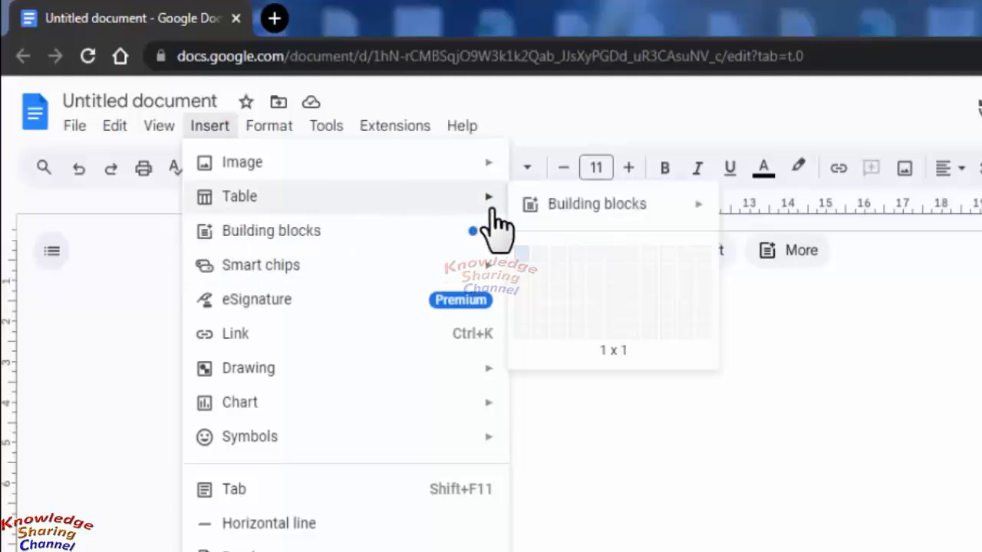
pyautogui.moveTo(547, 228)
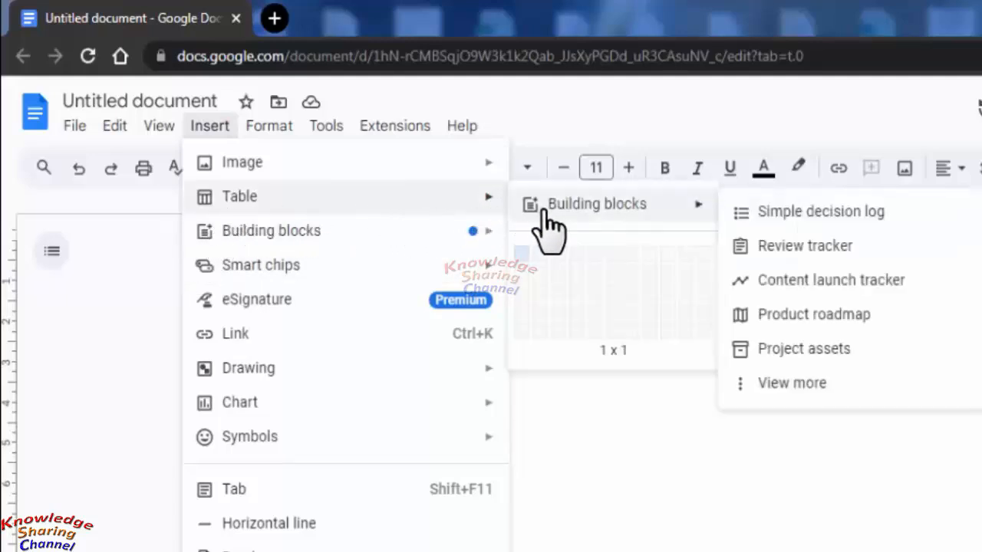
pyautogui.click(522, 259)
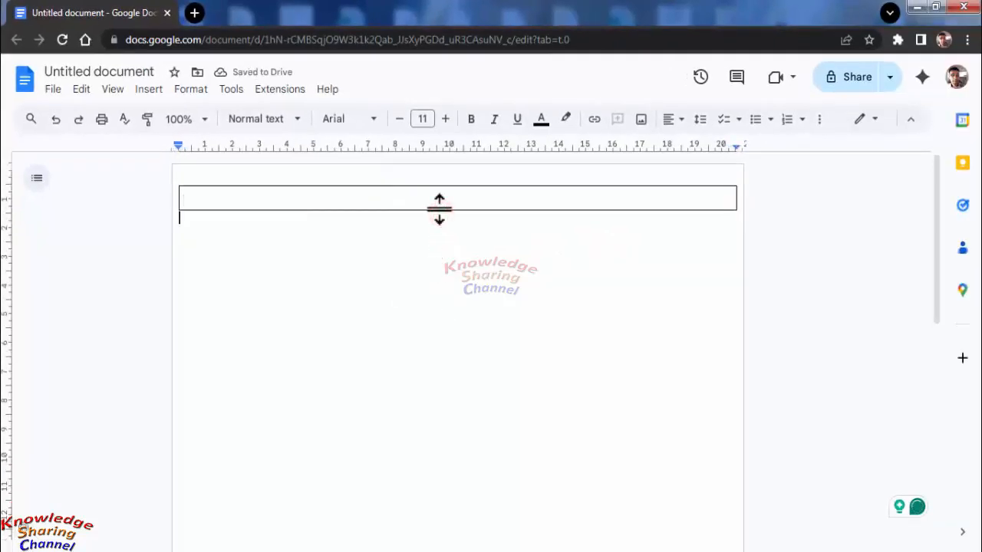
# Stretch the table row downward until its lower border sits just above the end of the first page.
pyautogui.click(444, 210)
pyautogui.moveTo(439, 210); pyautogui.dragTo(443, 530)
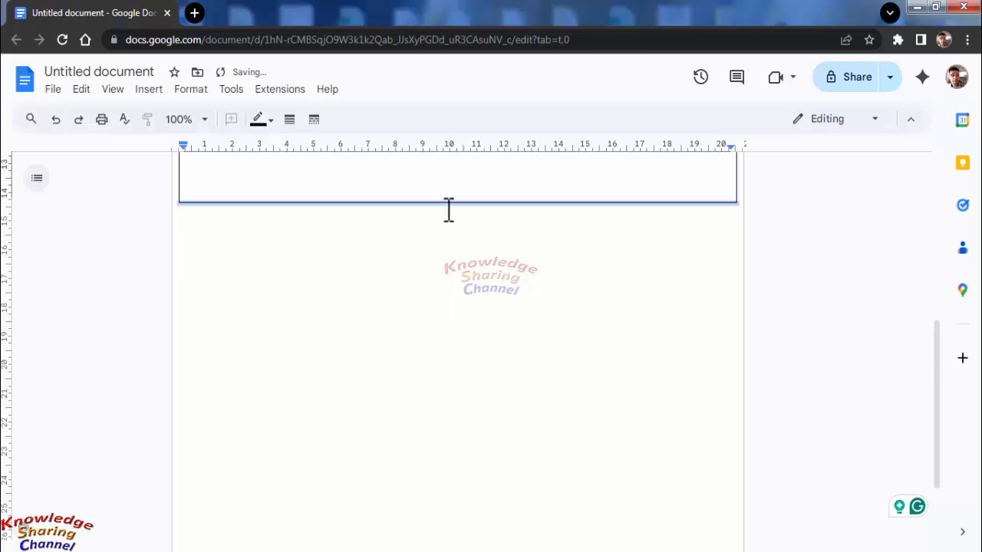
pyautogui.moveTo(447, 203); pyautogui.dragTo(436, 518)
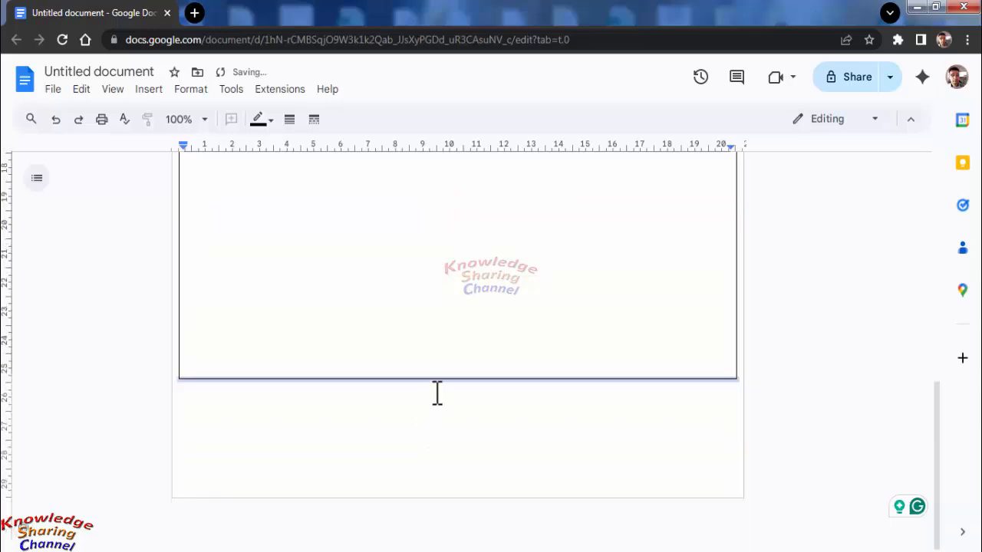
pyautogui.moveTo(445, 379); pyautogui.dragTo(454, 477)
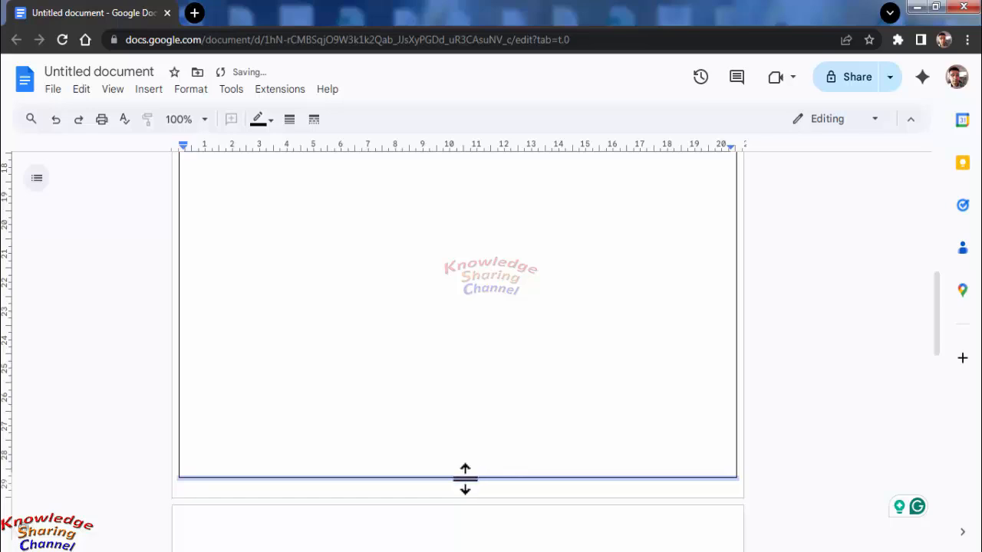
# Select all four table borders together and format them with a 6pt width and blue colour.
pyautogui.scroll(6, 406, 333)
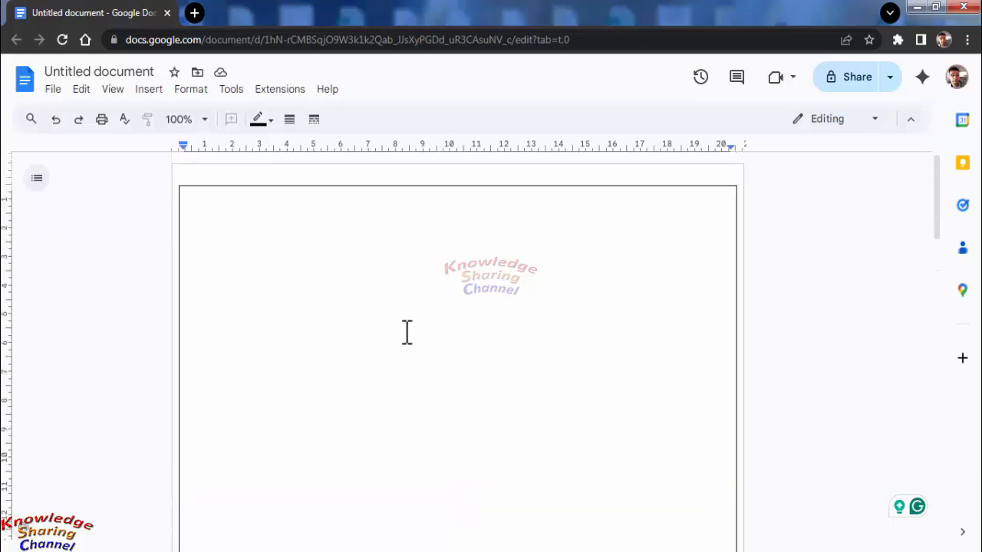
pyautogui.click(264, 218)
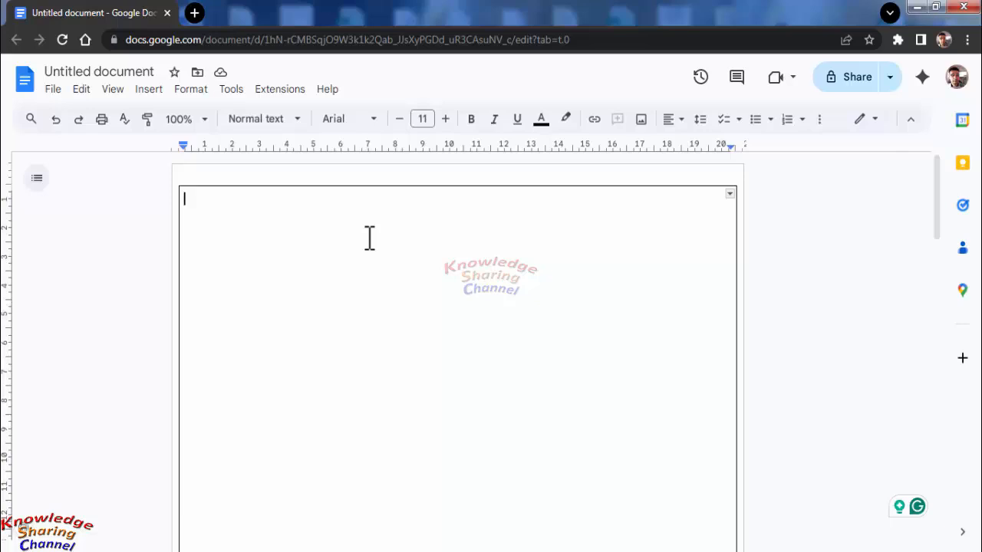
pyautogui.click(360, 185)
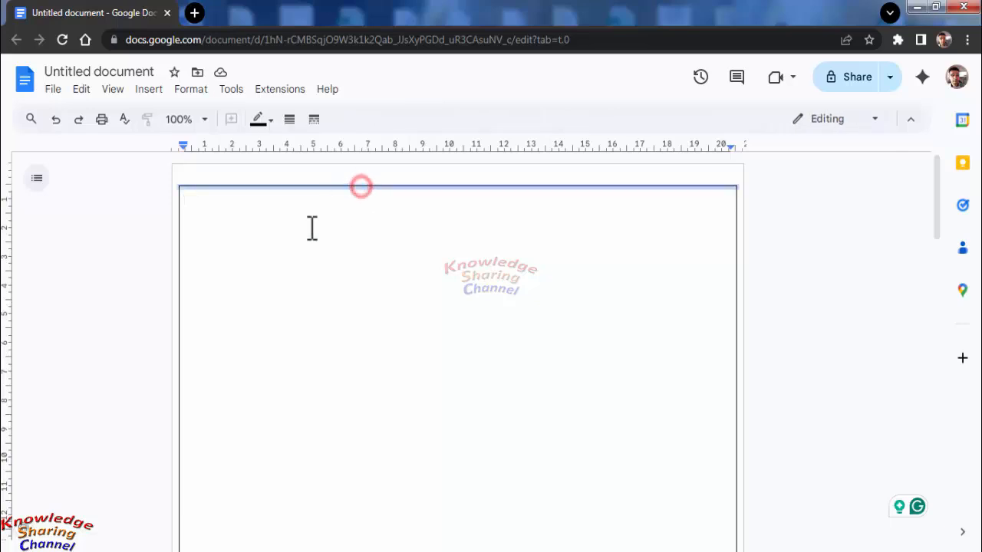
pyautogui.keyDown('shift'); pyautogui.click(180, 322); pyautogui.keyUp('shift')
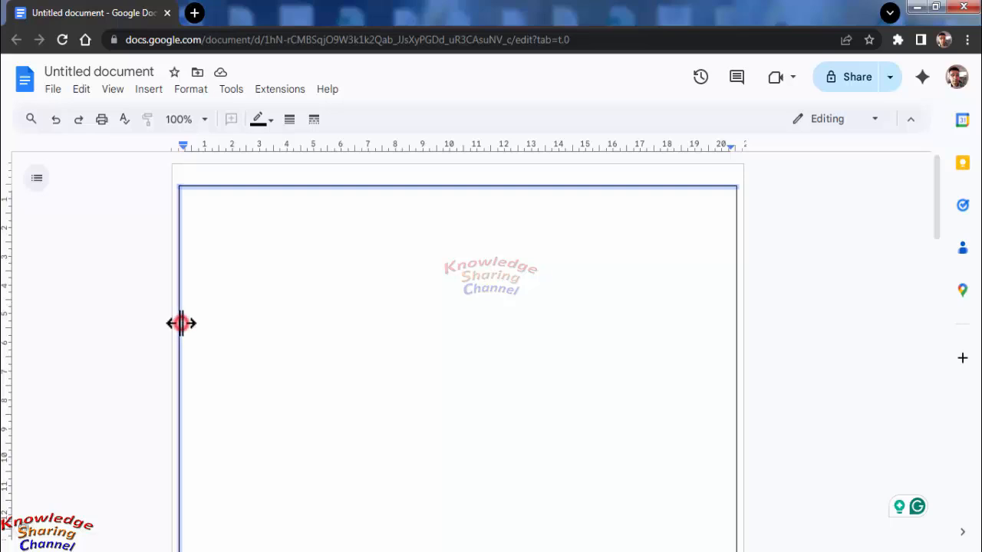
pyautogui.keyDown('shift'); pyautogui.click(734, 372); pyautogui.keyUp('shift')
pyautogui.scroll(-7, 568, 417)
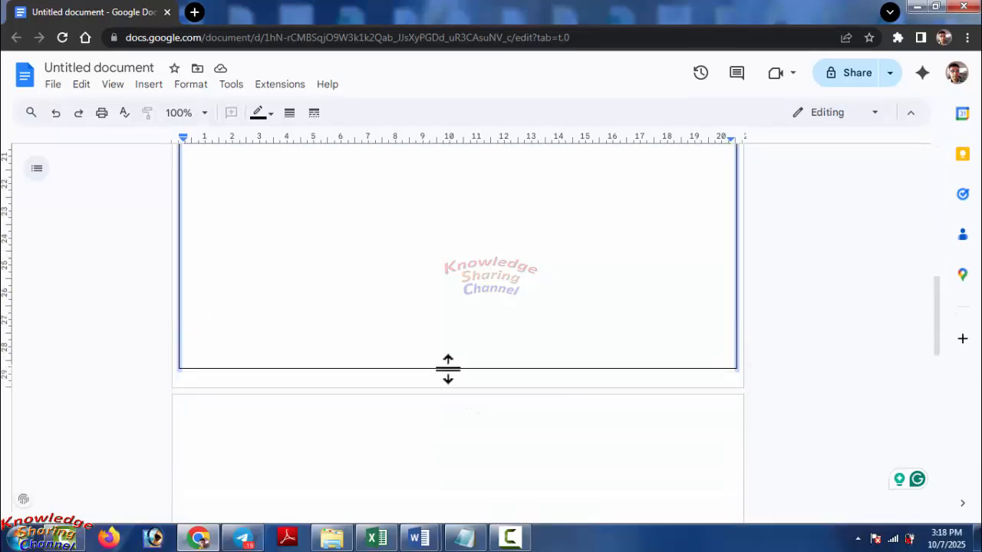
pyautogui.keyDown('shift'); pyautogui.click(449, 369); pyautogui.keyUp('shift')
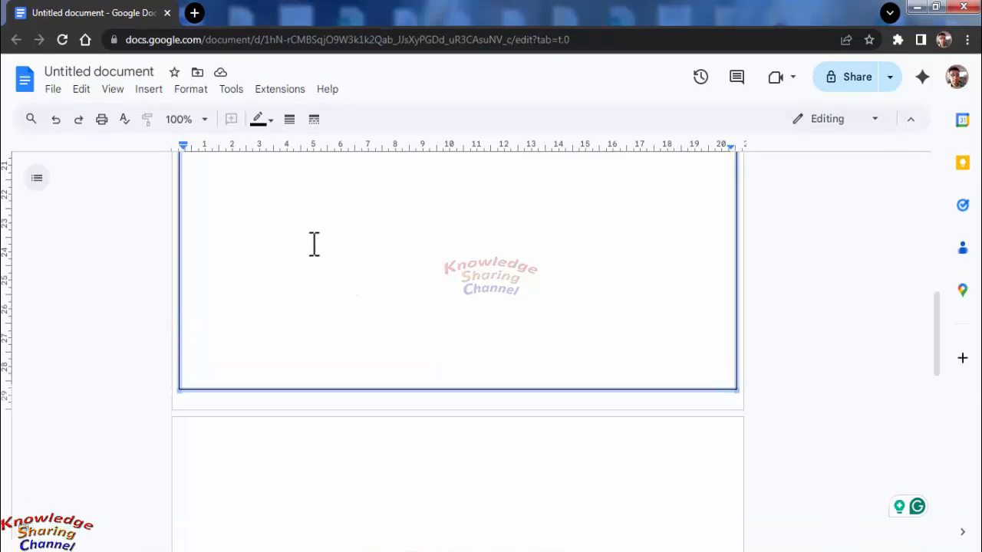
pyautogui.click(290, 133)
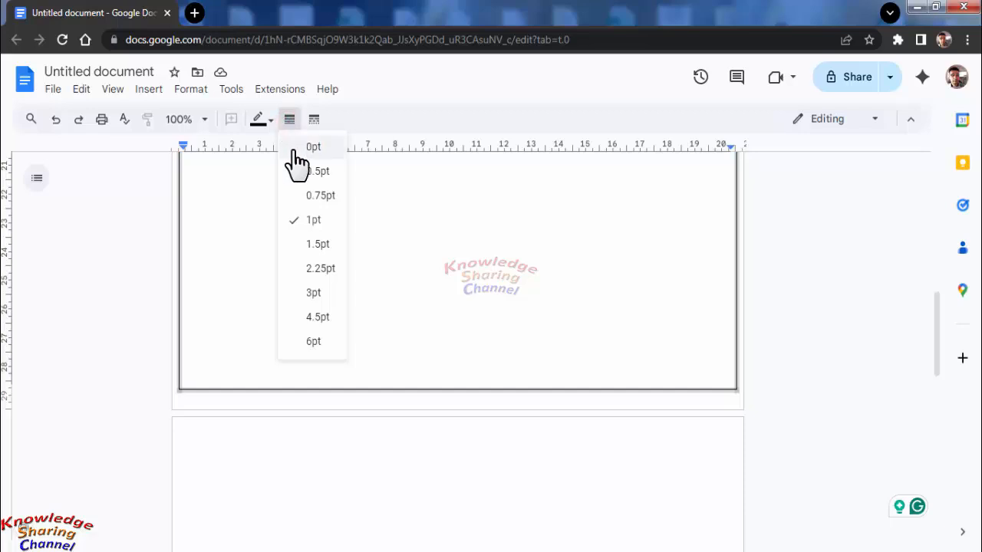
pyautogui.click(315, 343)
pyautogui.scroll(8, 491, 307)
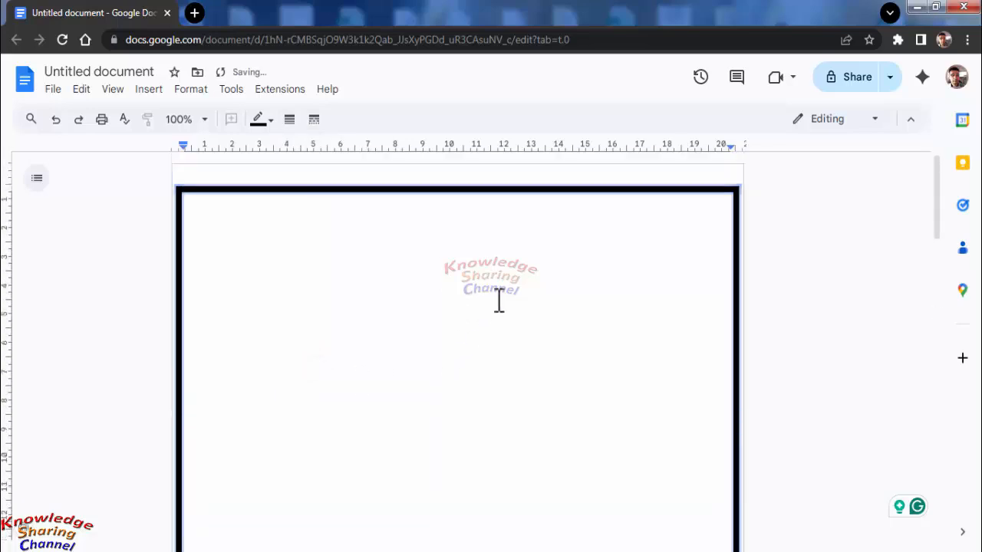
pyautogui.click(277, 132)
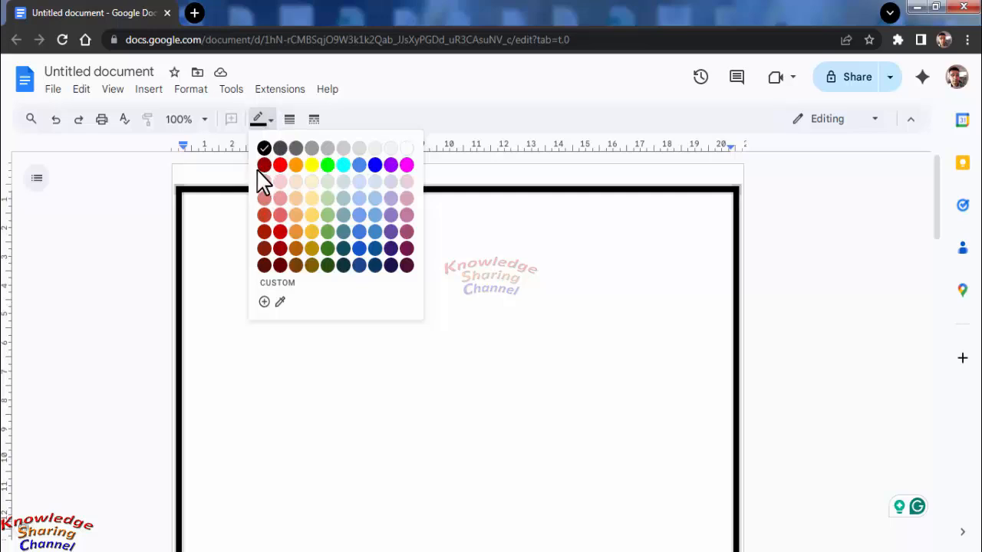
pyautogui.click(376, 166)
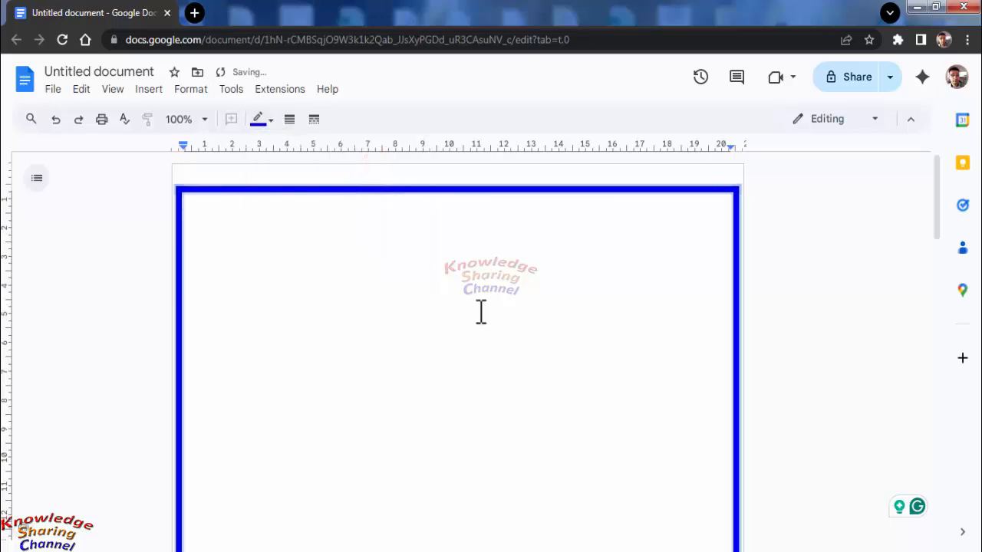
# Try the dashed line style on the selected table borders and switch them back to solid.
pyautogui.click(313, 121)
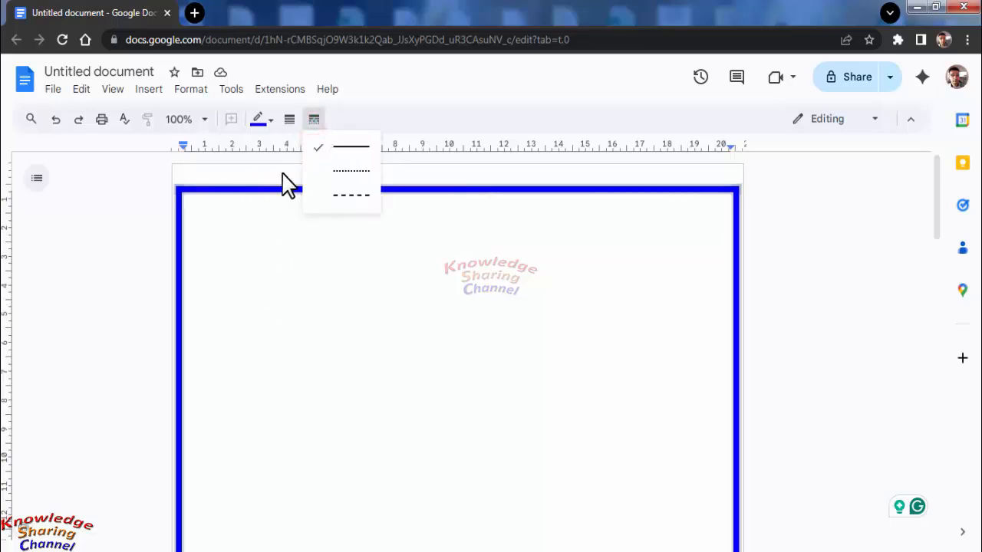
pyautogui.click(351, 197)
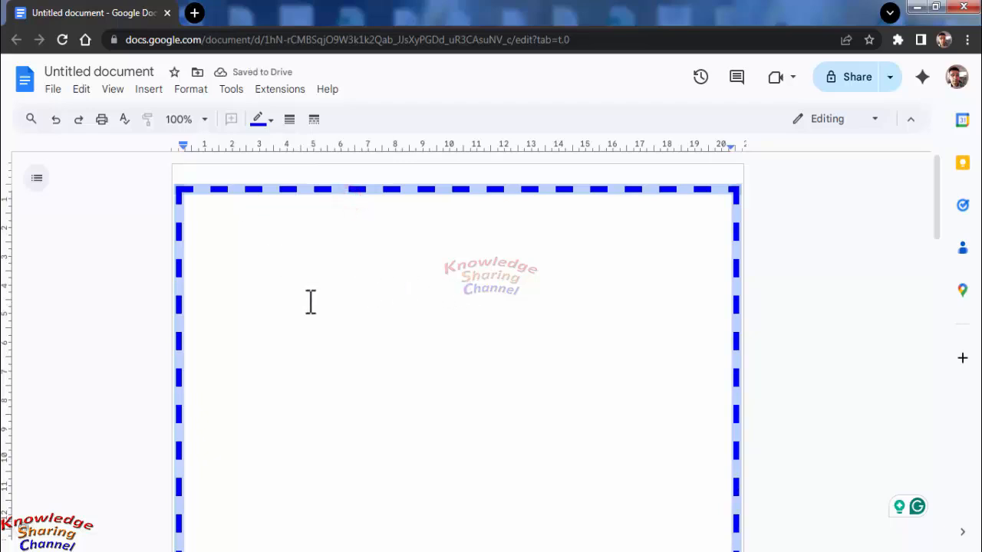
pyautogui.click(313, 121)
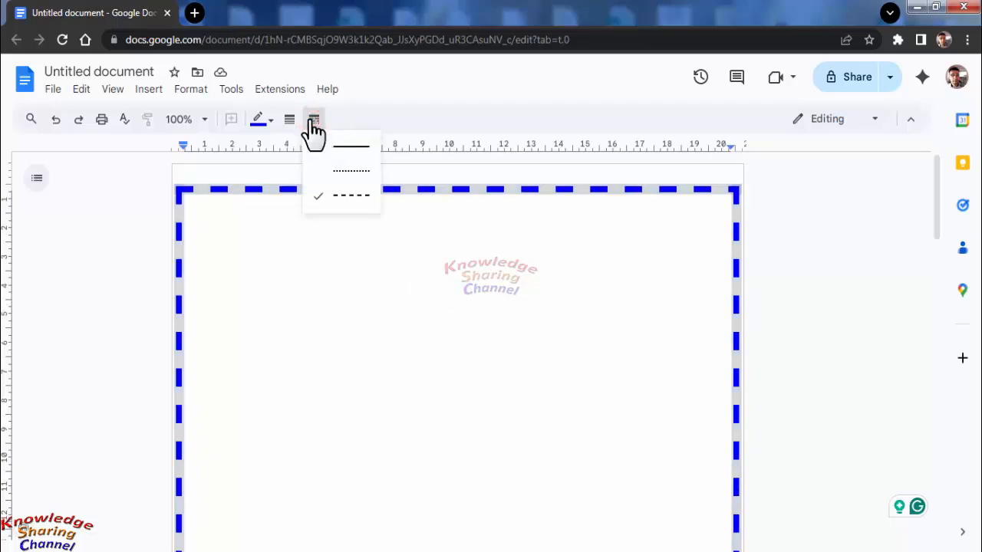
pyautogui.click(345, 151)
# Insert the picture image1.PNG from the computer's Desktop into the table cell.
pyautogui.click(428, 295)
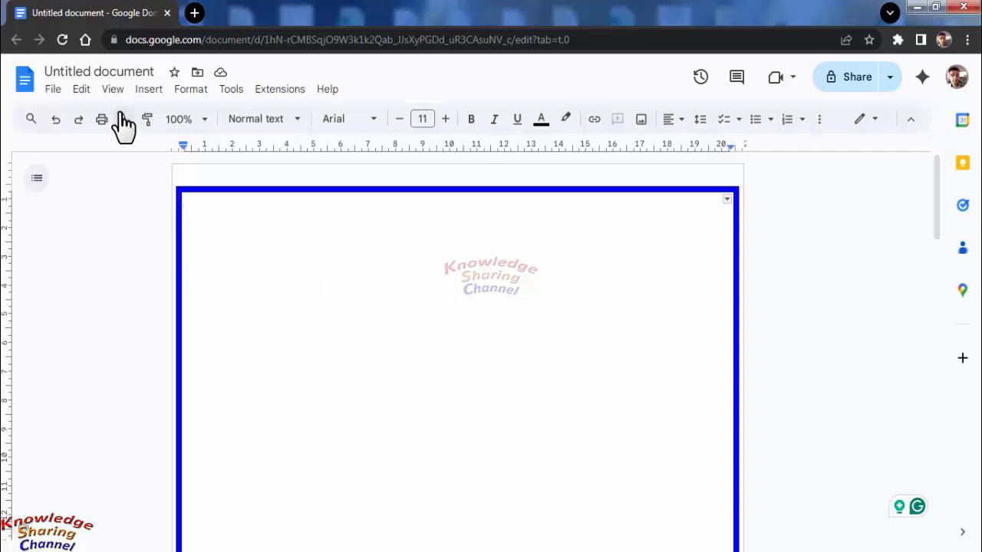
pyautogui.click(143, 96)
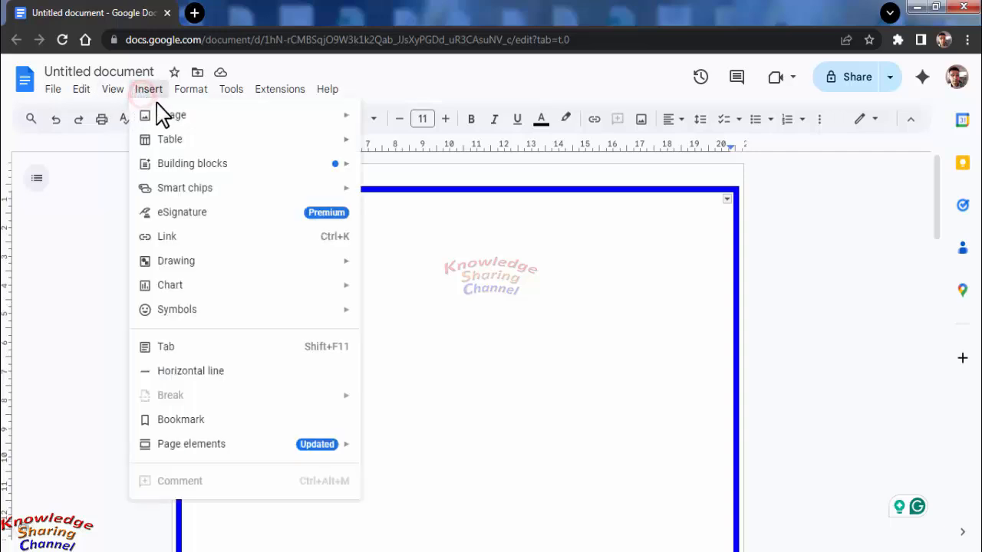
pyautogui.moveTo(305, 127)
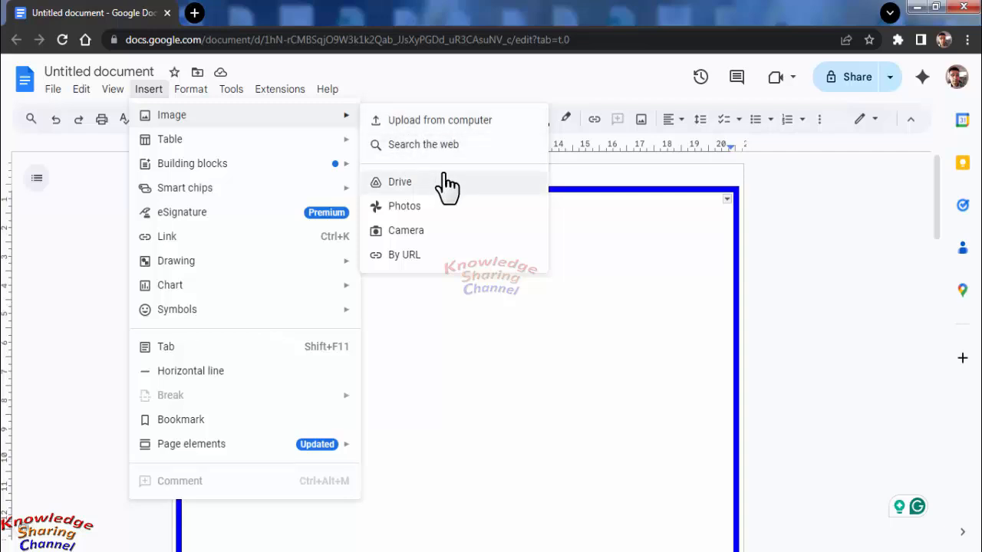
pyautogui.click(425, 122)
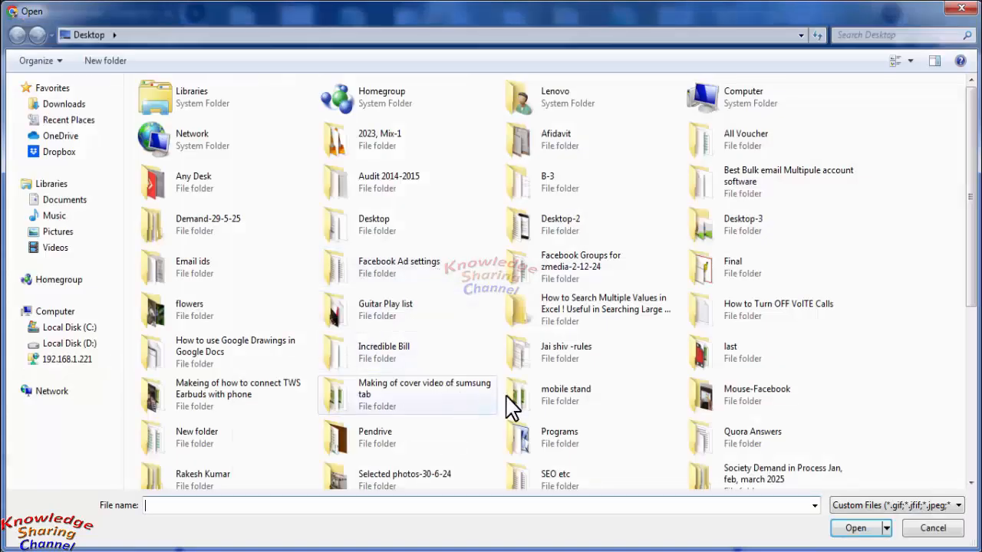
pyautogui.write('i')
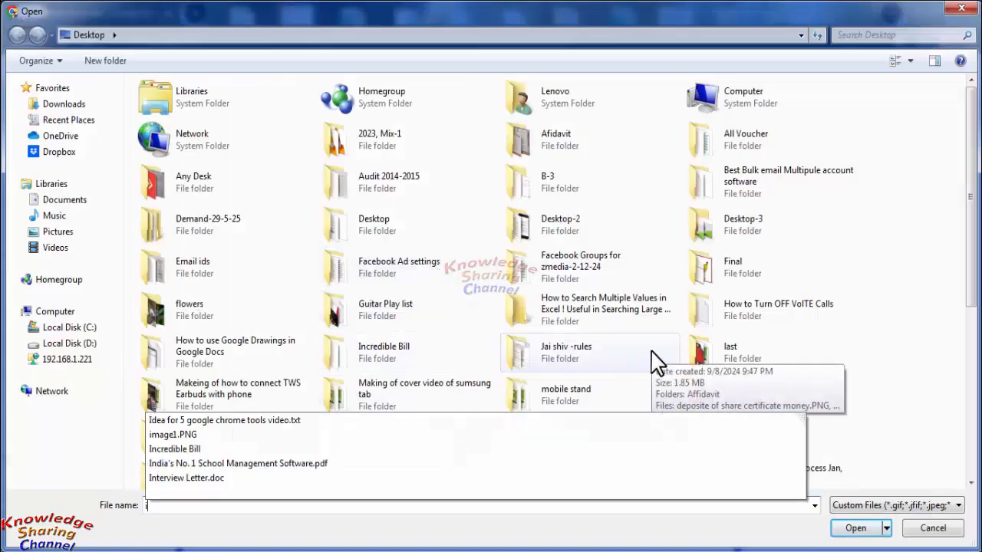
pyautogui.click(170, 434)
pyautogui.click(862, 528)
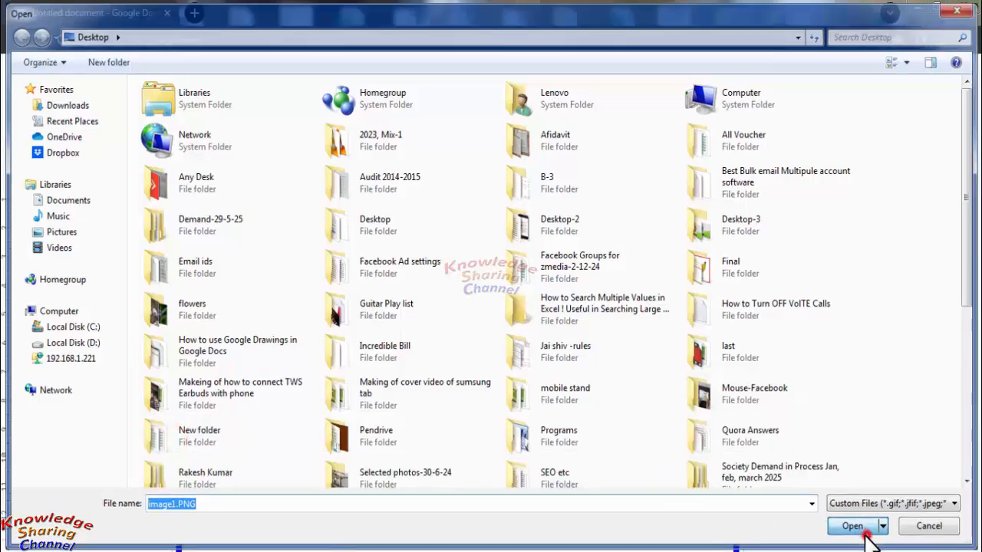
# Enlarge the inserted picture to the full width of the table cell and stretch it down to the lower border.
pyautogui.scroll(2, 419, 432)
pyautogui.scroll(-1, 418, 433)
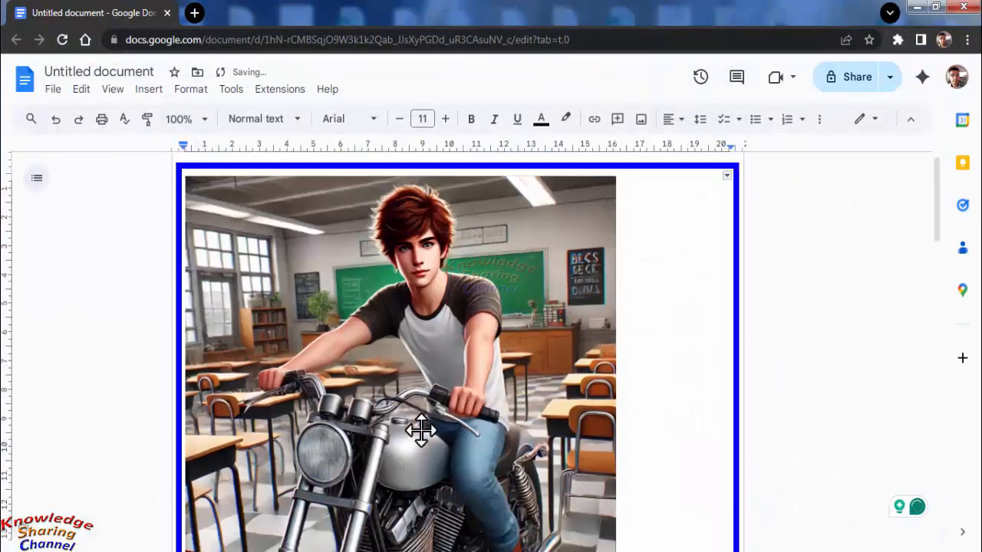
pyautogui.click(515, 373)
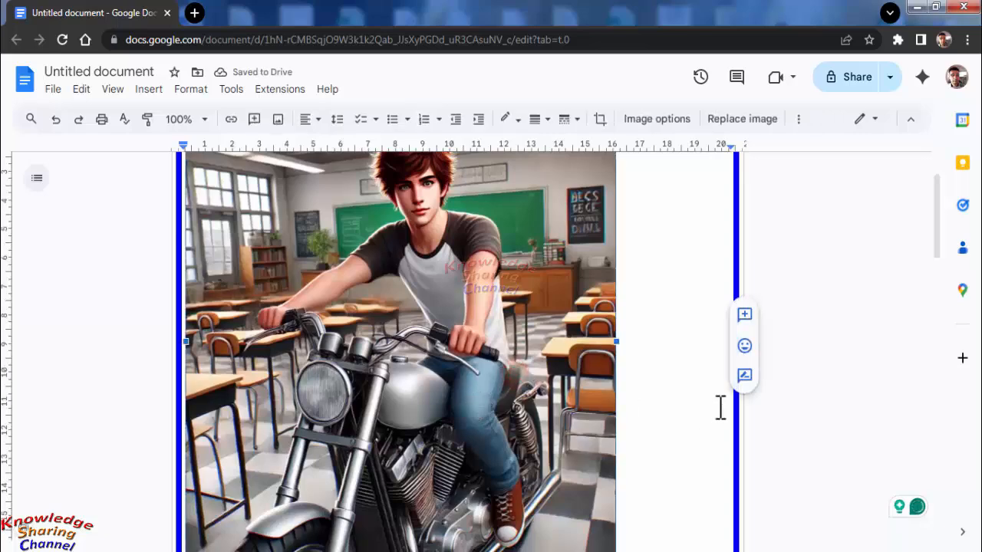
pyautogui.scroll(-3, 718, 407)
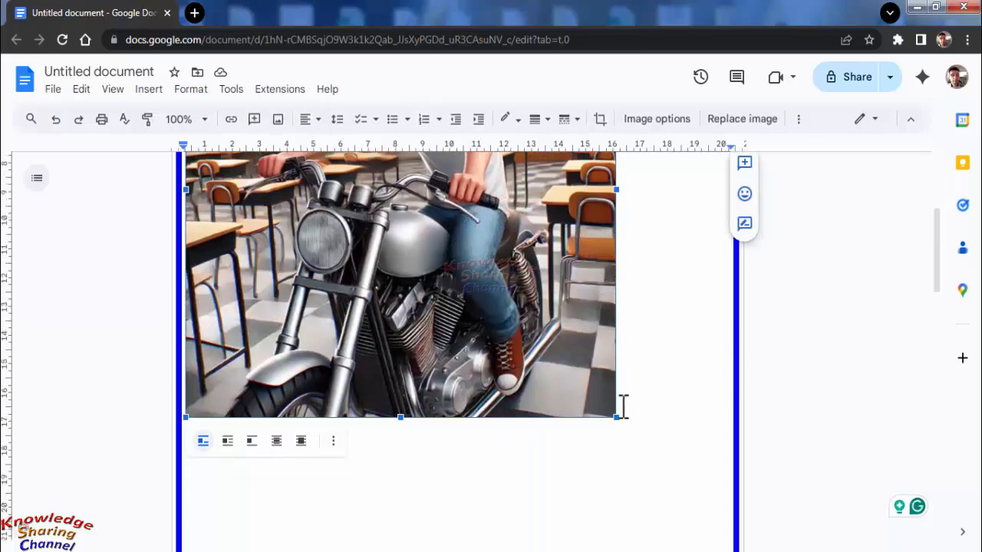
pyautogui.moveTo(614, 418); pyautogui.dragTo(719, 533)
pyautogui.scroll(-2, 763, 429)
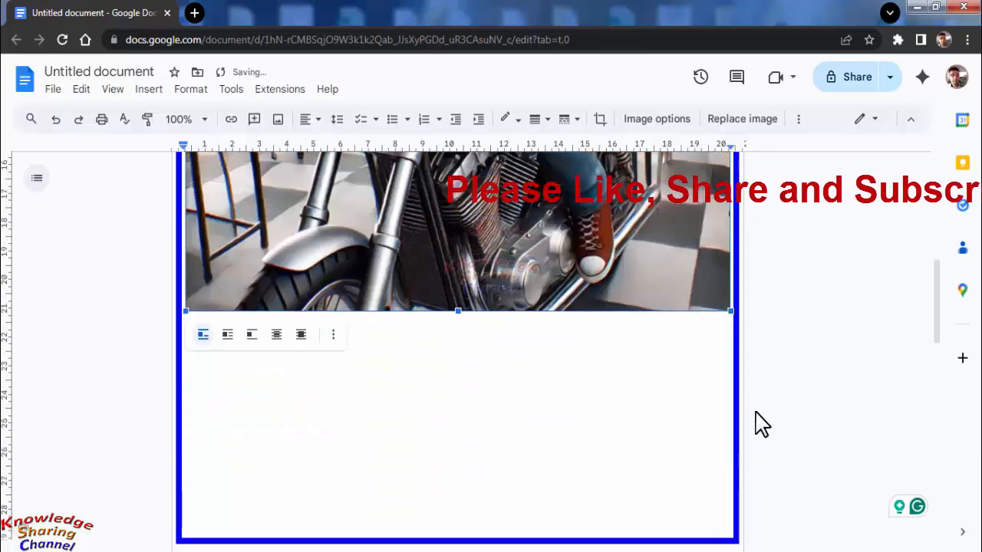
pyautogui.moveTo(456, 311); pyautogui.dragTo(432, 533)
pyautogui.scroll(-1, 626, 438)
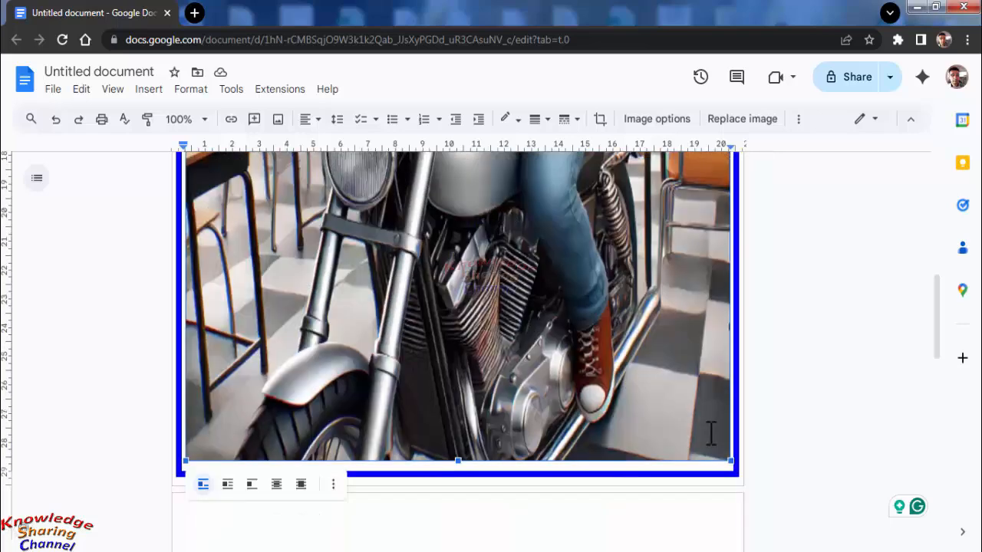
pyautogui.scroll(1, 723, 388)
pyautogui.scroll(5, 724, 388)
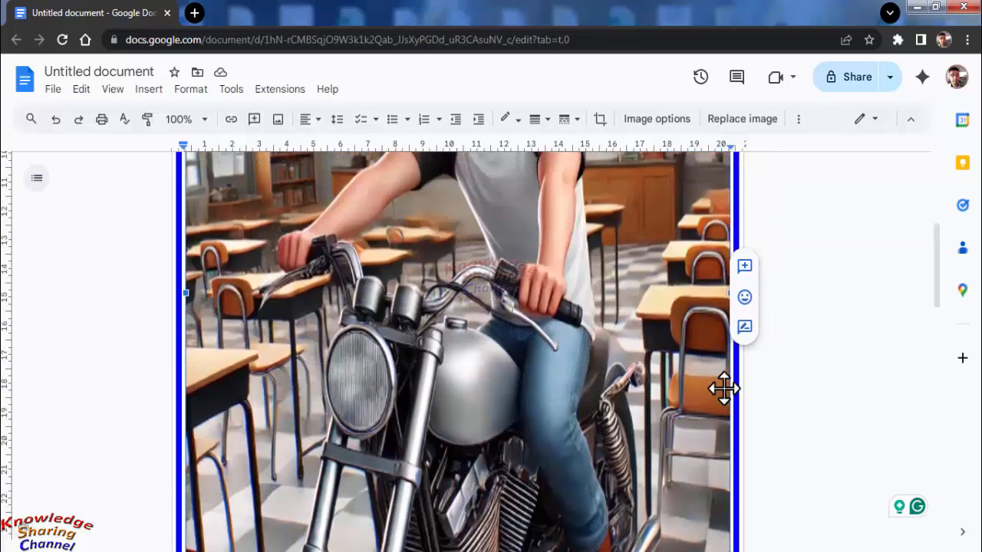